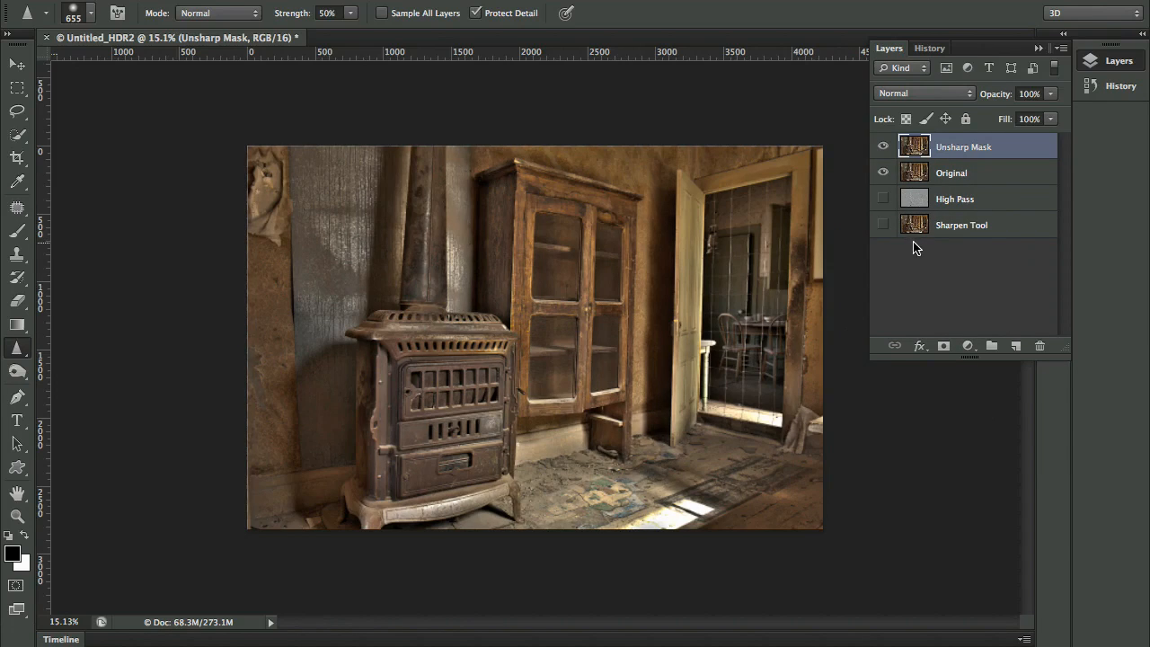
# Add a Curves adjustment layer darkened to Input 147, Output 85, and invert its mask to black.
pyautogui.click(968, 345)
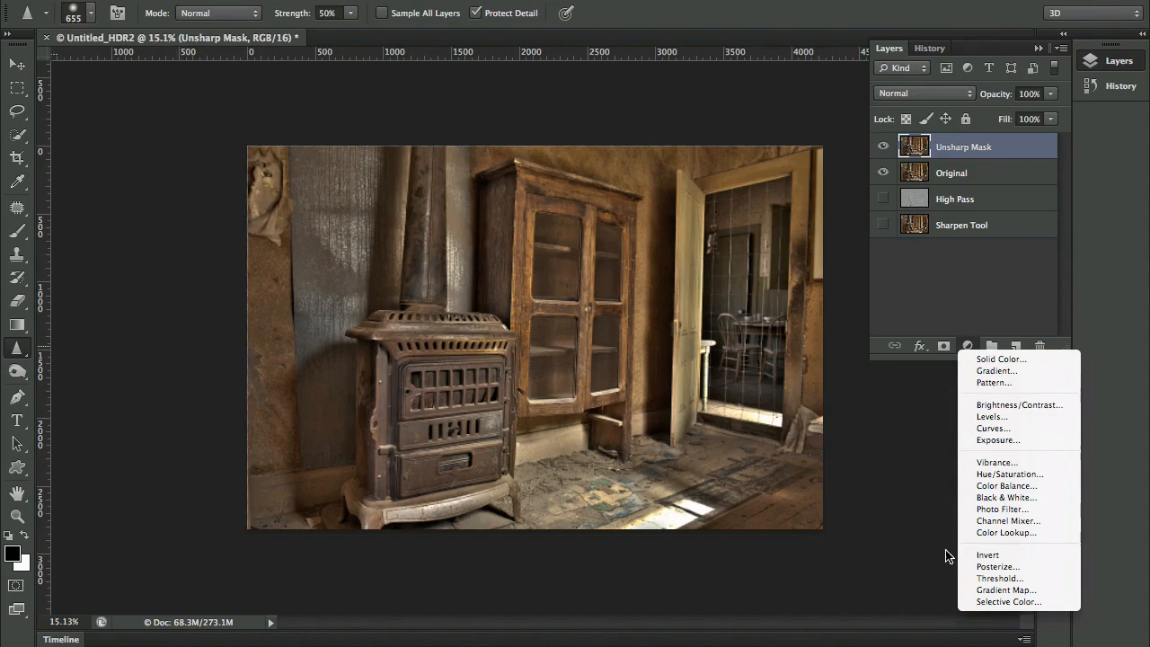
pyautogui.click(993, 428)
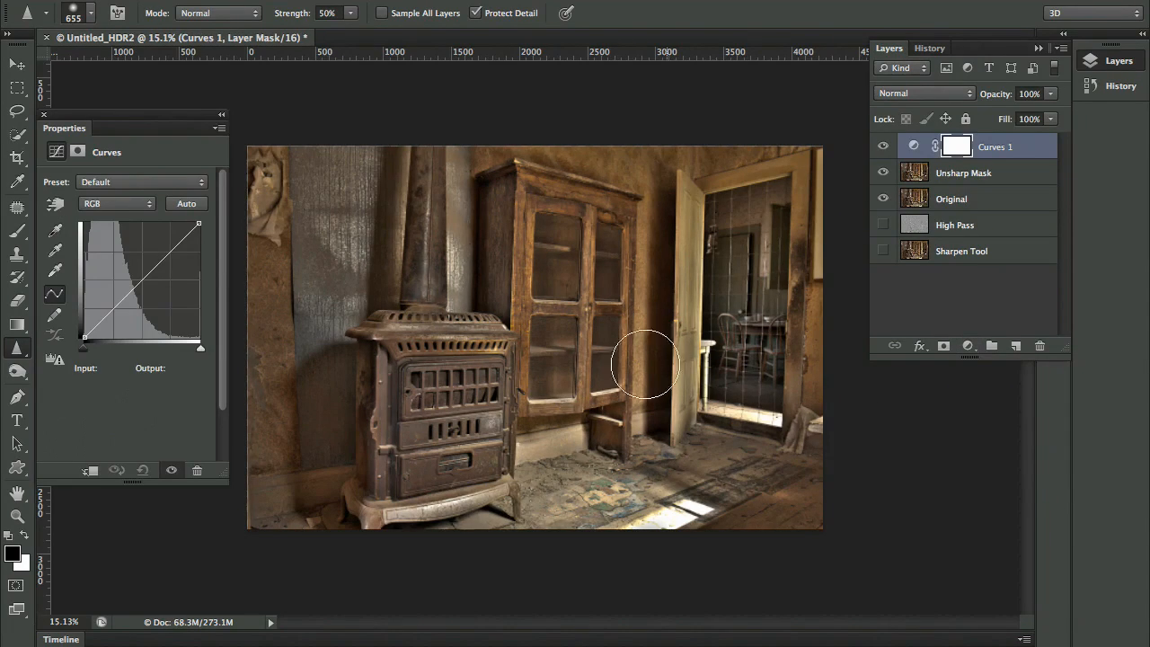
pyautogui.moveTo(149, 274)
pyautogui.mouseDown()
pyautogui.moveTo(150, 300)
pyautogui.moveTo(154, 291)
pyautogui.mouseUp()
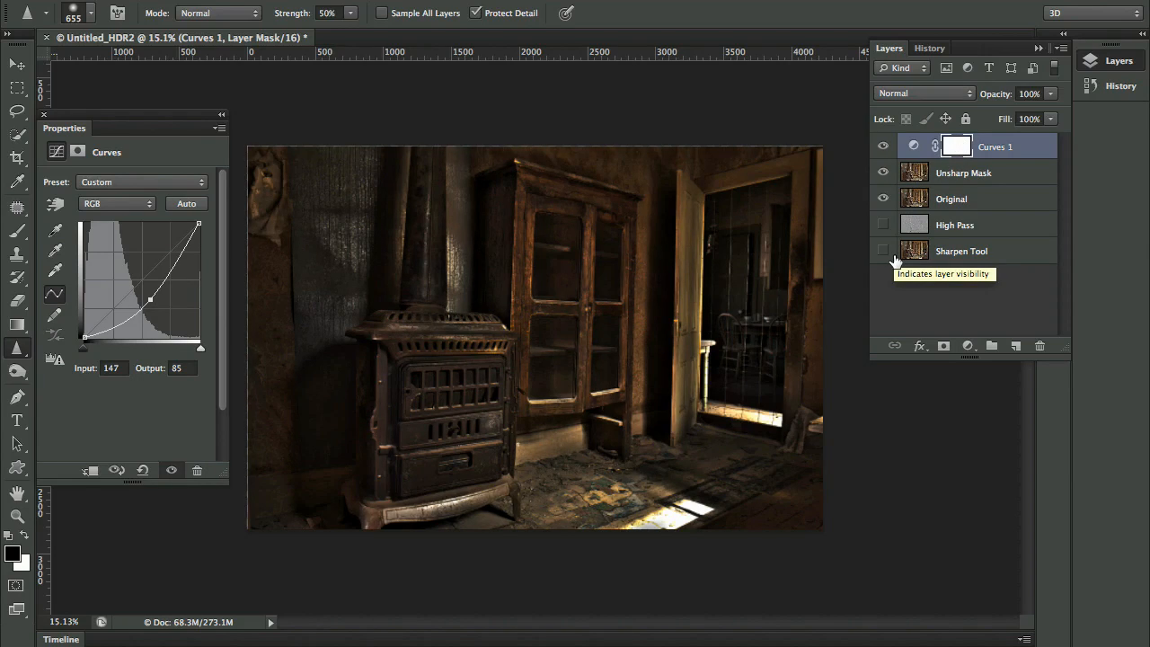
pyautogui.hotkey('ctrl', 'i')
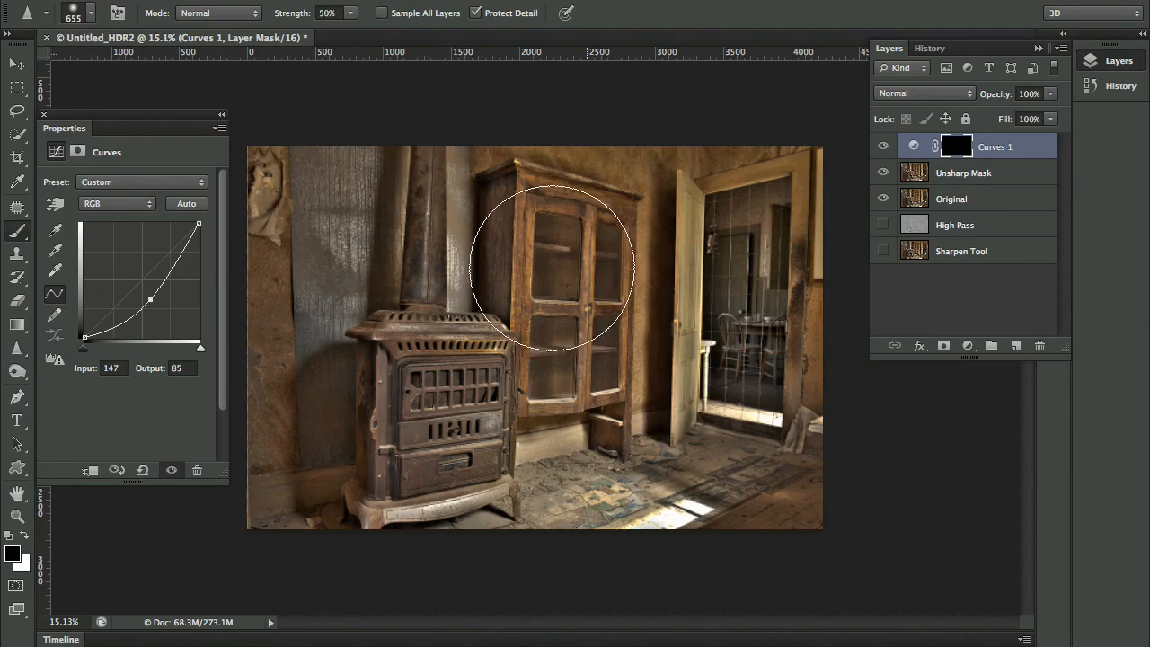
# Paint white on the Curves 1 mask with a soft brush to darken the walls around the stovepipe and cabinet and the floor edges.
pyautogui.press('b')
pyautogui.click(25, 535)
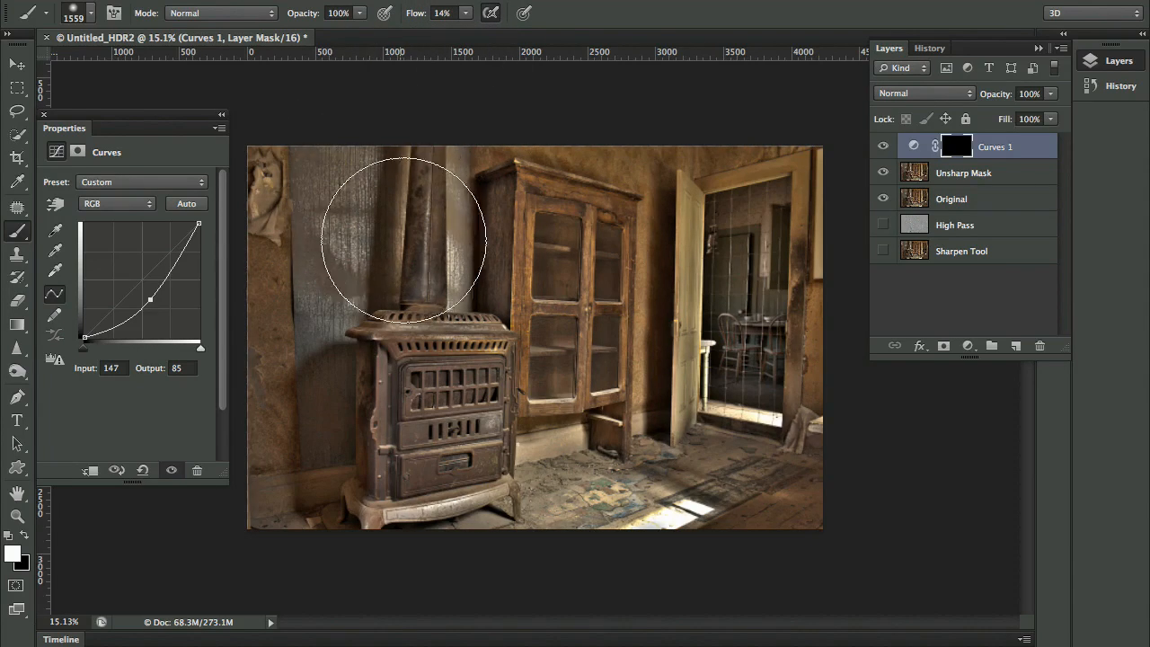
pyautogui.moveTo(295, 287)
pyautogui.mouseDown()
pyautogui.moveTo(304, 319)
pyautogui.moveTo(280, 428)
pyautogui.moveTo(272, 354)
pyautogui.moveTo(328, 145)
pyautogui.moveTo(334, 231)
pyautogui.moveTo(308, 411)
pyautogui.moveTo(552, 552)
pyautogui.moveTo(646, 488)
pyautogui.moveTo(750, 482)
pyautogui.moveTo(650, 531)
pyautogui.moveTo(426, 550)
pyautogui.mouseUp()
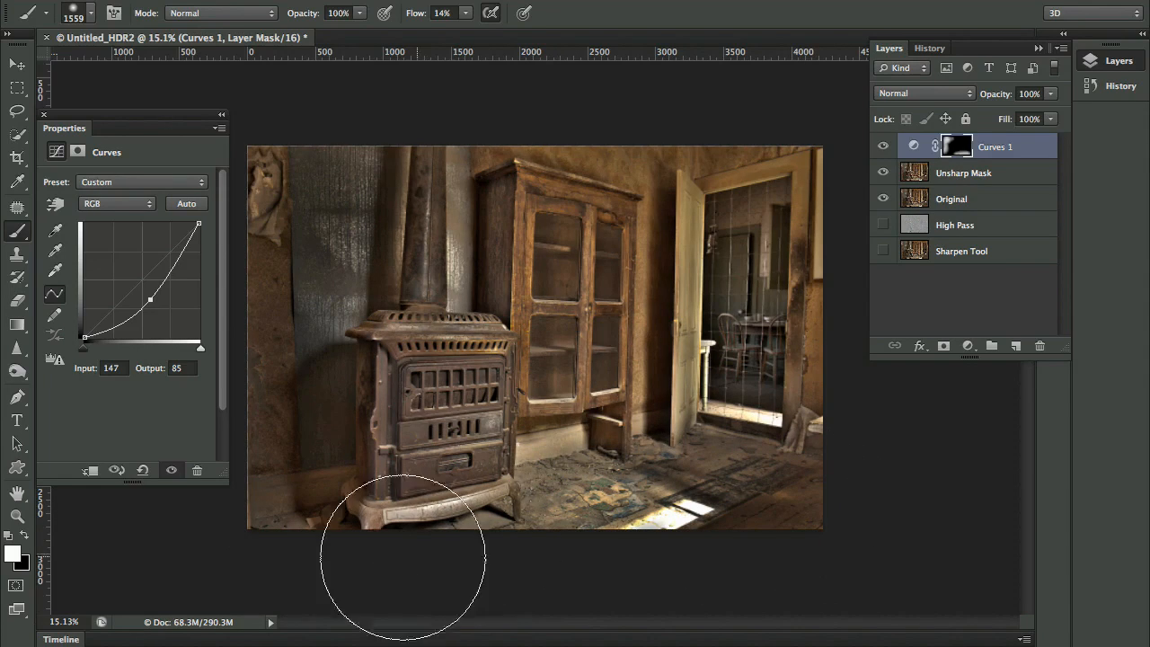
pyautogui.moveTo(482, 274); pyautogui.dragTo(411, 283)
pyautogui.moveTo(455, 146)
pyautogui.mouseDown()
pyautogui.moveTo(464, 291)
pyautogui.moveTo(459, 190)
pyautogui.moveTo(453, 297)
pyautogui.mouseUp()
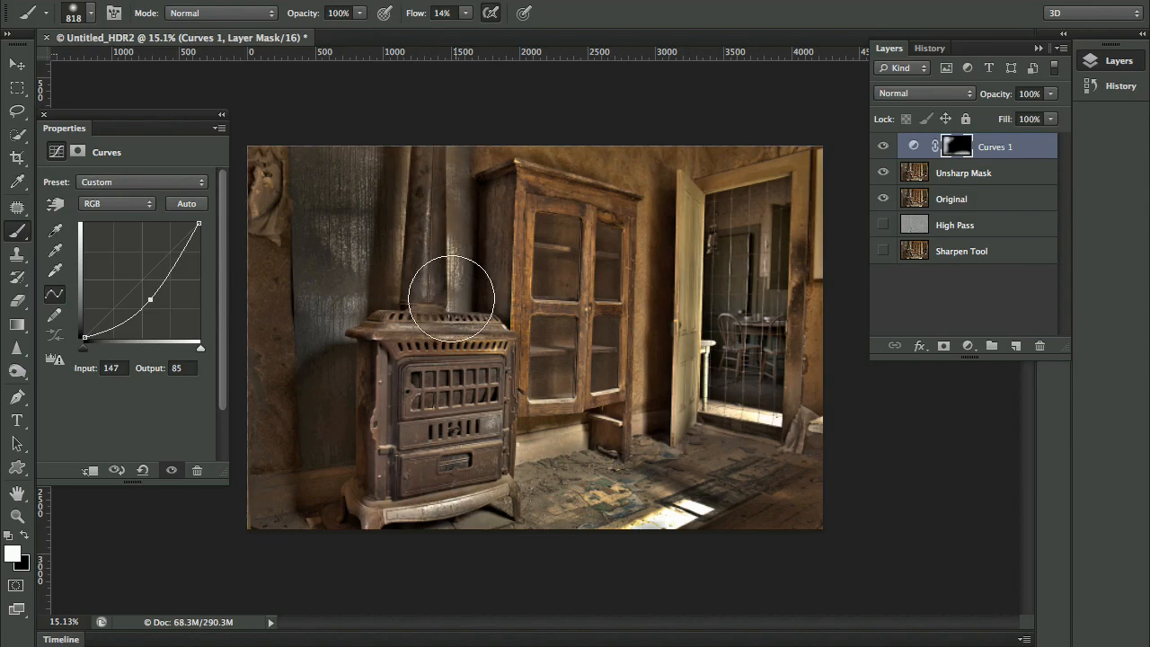
pyautogui.moveTo(578, 192)
pyautogui.mouseDown()
pyautogui.moveTo(533, 160)
pyautogui.moveTo(616, 163)
pyautogui.moveTo(519, 152)
pyautogui.moveTo(681, 157)
pyautogui.moveTo(640, 160)
pyautogui.moveTo(810, 139)
pyautogui.moveTo(685, 146)
pyautogui.moveTo(471, 129)
pyautogui.moveTo(508, 138)
pyautogui.moveTo(482, 153)
pyautogui.moveTo(638, 157)
pyautogui.moveTo(596, 166)
pyautogui.moveTo(676, 177)
pyautogui.moveTo(694, 201)
pyautogui.mouseUp()
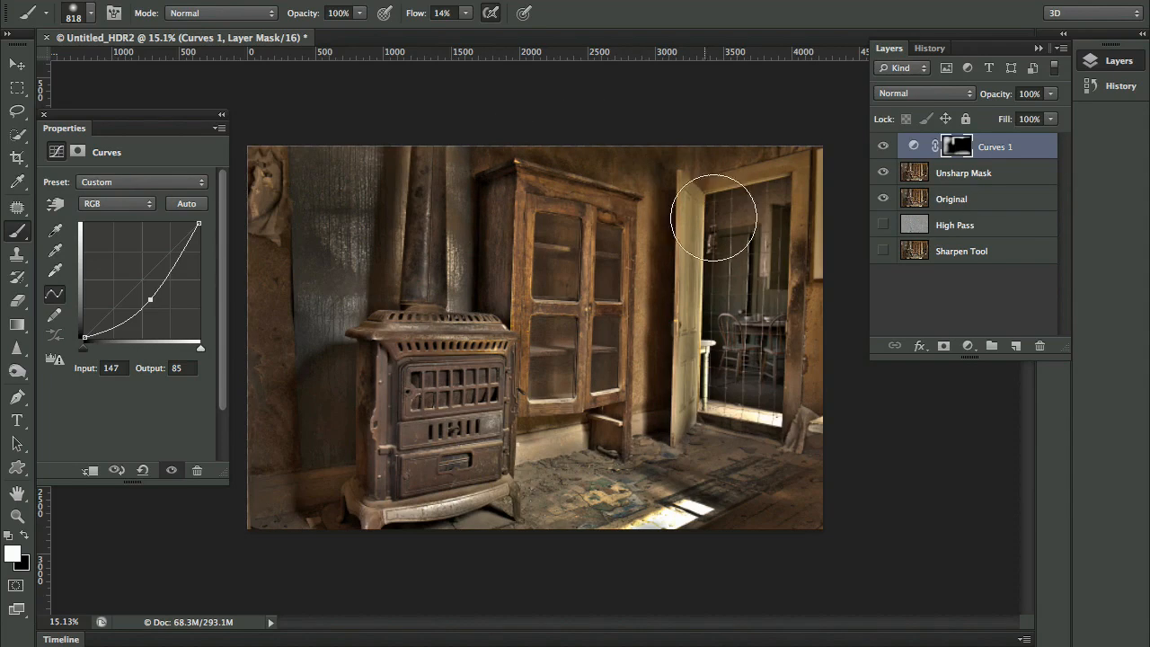
pyautogui.keyDown('ctrl'); pyautogui.keyDown('alt'); pyautogui.moveTo(674, 246); pyautogui.dragTo(646, 248); pyautogui.keyUp('alt'); pyautogui.keyUp('ctrl')
pyautogui.moveTo(644, 196)
pyautogui.keyDown('ctrl'); pyautogui.keyDown('alt'); pyautogui.mouseDown()
pyautogui.moveTo(642, 386)
pyautogui.moveTo(641, 316)
pyautogui.mouseUp(); pyautogui.keyUp('alt'); pyautogui.keyUp('ctrl')
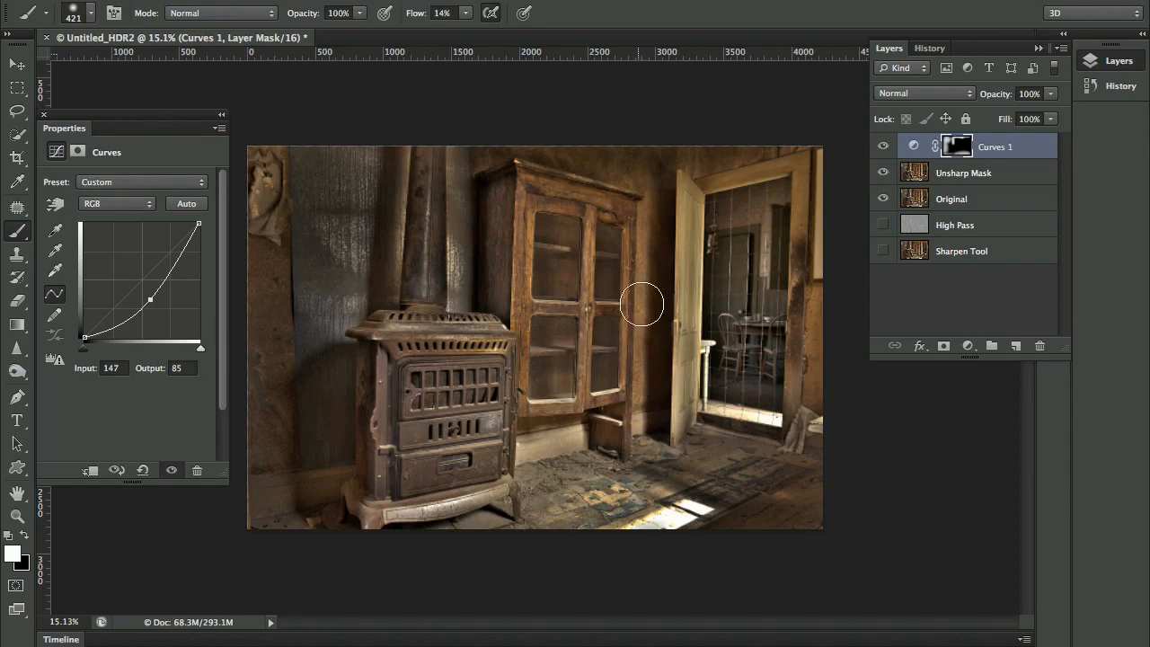
# Lower the brush flow to 7% and paint the Curves 1 mask around the door frame, cabinet sides, floor and lower image corners.
pyautogui.click(466, 13)
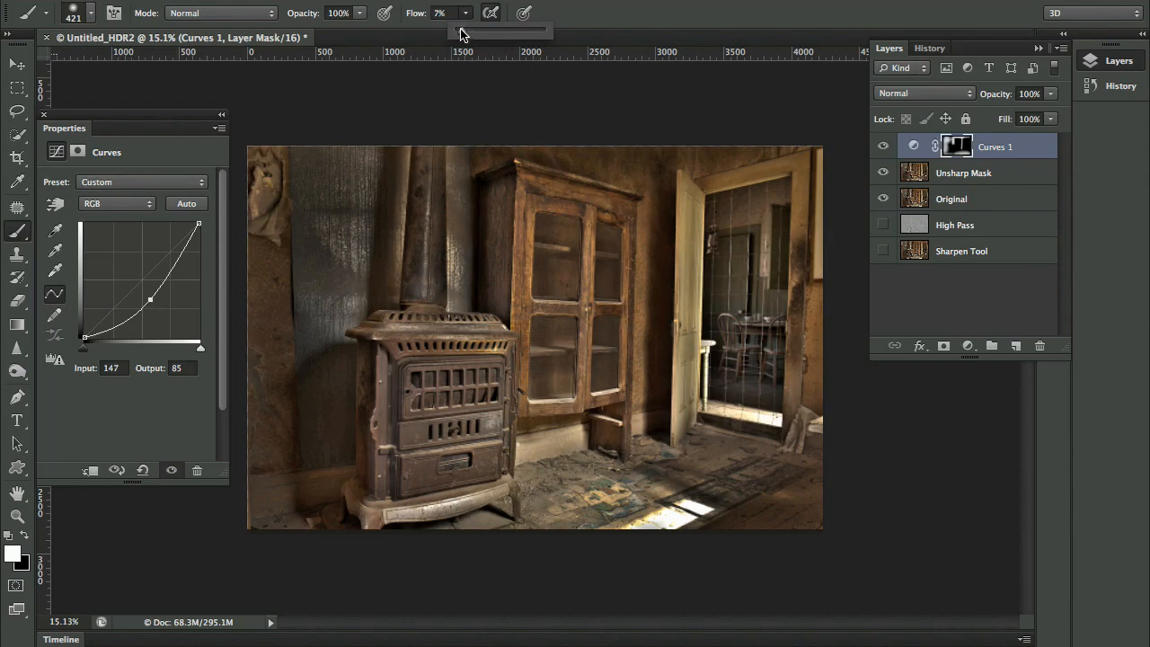
pyautogui.moveTo(808, 166)
pyautogui.mouseDown()
pyautogui.moveTo(809, 313)
pyautogui.moveTo(817, 144)
pyautogui.moveTo(722, 176)
pyautogui.moveTo(837, 156)
pyautogui.mouseUp()
pyautogui.moveTo(608, 173)
pyautogui.mouseDown()
pyautogui.moveTo(663, 240)
pyautogui.moveTo(648, 198)
pyautogui.moveTo(630, 345)
pyautogui.moveTo(637, 199)
pyautogui.moveTo(631, 371)
pyautogui.moveTo(645, 224)
pyautogui.mouseUp()
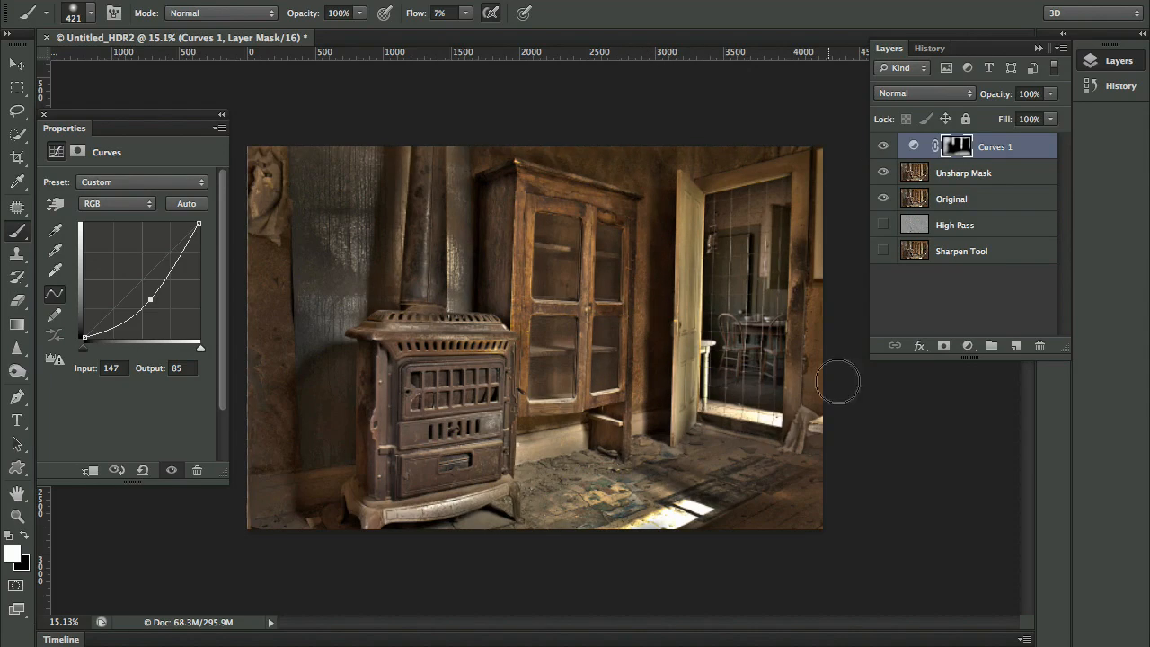
pyautogui.moveTo(460, 183)
pyautogui.mouseDown()
pyautogui.moveTo(454, 291)
pyautogui.moveTo(453, 142)
pyautogui.moveTo(453, 290)
pyautogui.moveTo(390, 154)
pyautogui.moveTo(399, 270)
pyautogui.moveTo(400, 156)
pyautogui.moveTo(404, 282)
pyautogui.moveTo(508, 288)
pyautogui.moveTo(452, 298)
pyautogui.mouseUp()
pyautogui.moveTo(568, 477)
pyautogui.mouseDown()
pyautogui.moveTo(532, 453)
pyautogui.moveTo(579, 432)
pyautogui.moveTo(535, 439)
pyautogui.moveTo(614, 423)
pyautogui.moveTo(539, 448)
pyautogui.moveTo(568, 433)
pyautogui.mouseUp()
pyautogui.moveTo(830, 495)
pyautogui.mouseDown()
pyautogui.moveTo(839, 480)
pyautogui.moveTo(814, 485)
pyautogui.moveTo(821, 531)
pyautogui.mouseUp()
pyautogui.moveTo(643, 533)
pyautogui.mouseDown()
pyautogui.moveTo(700, 507)
pyautogui.moveTo(579, 524)
pyautogui.mouseUp()
pyautogui.moveTo(311, 494)
pyautogui.mouseDown()
pyautogui.moveTo(283, 527)
pyautogui.moveTo(321, 523)
pyautogui.moveTo(254, 426)
pyautogui.moveTo(247, 165)
pyautogui.moveTo(266, 518)
pyautogui.mouseUp()
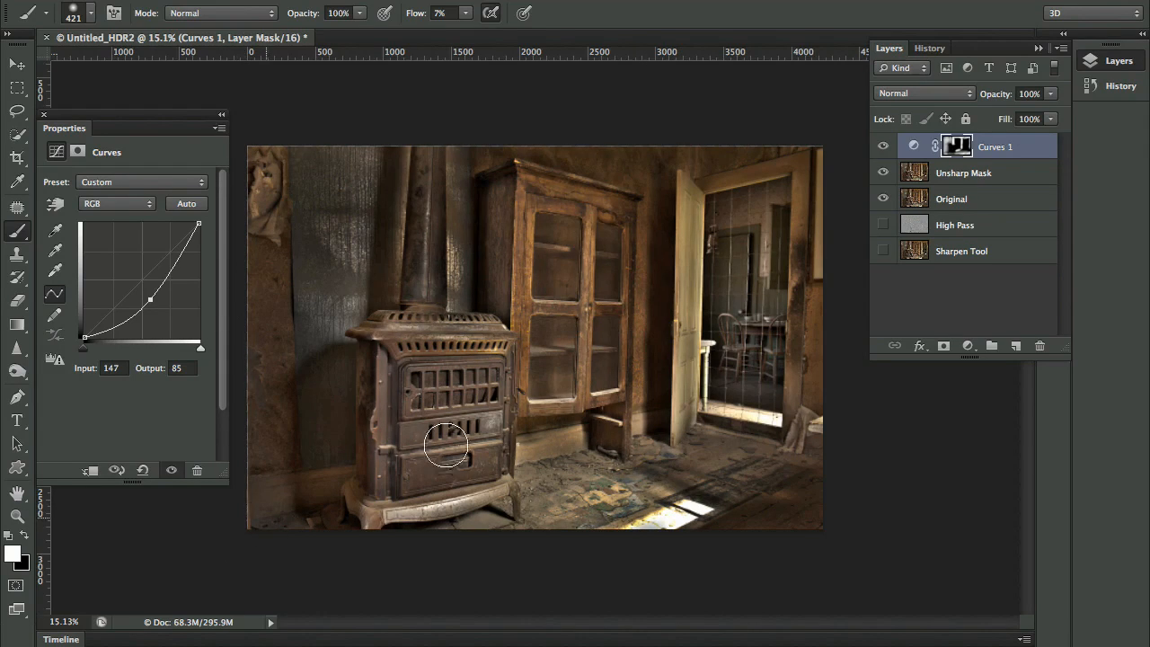
# Compare the image with and without the Curves 1 layer.
pyautogui.click(883, 147)
pyautogui.click(883, 147)
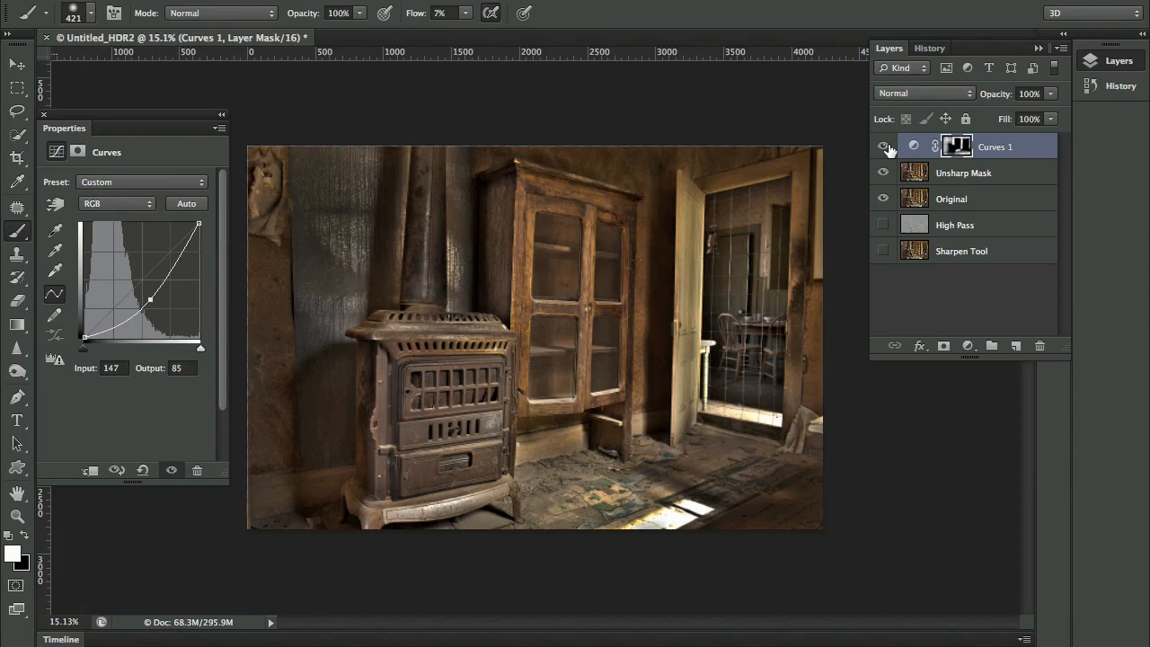
pyautogui.click(886, 146)
pyautogui.click(884, 147)
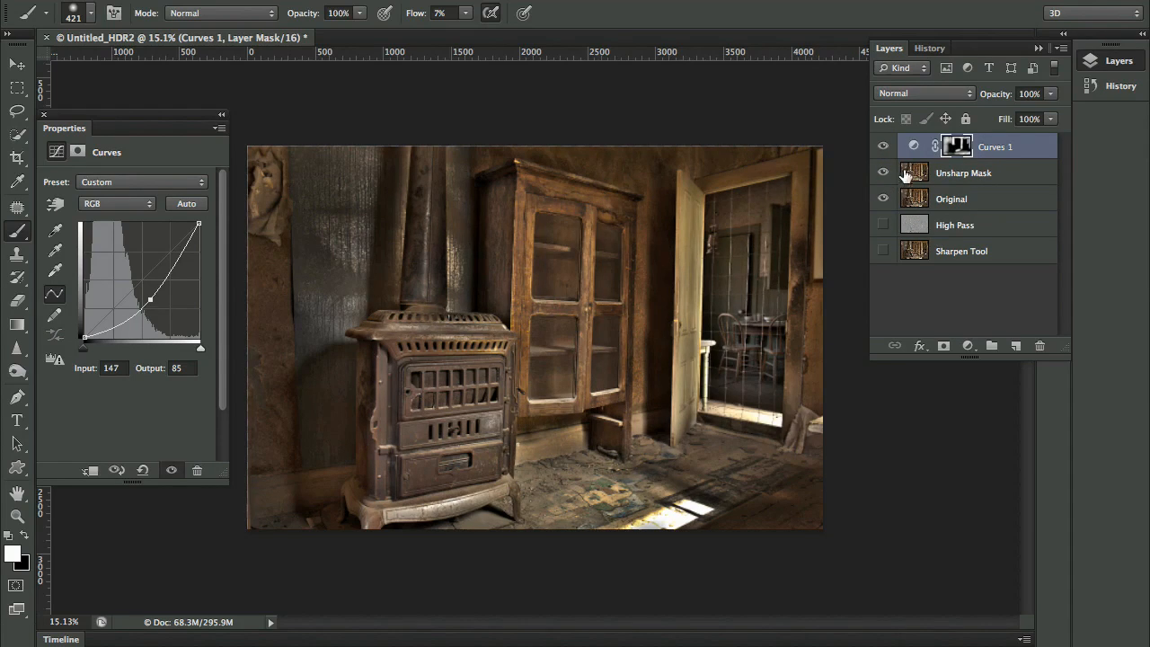
pyautogui.click(886, 148)
pyautogui.click(885, 149)
# Add a Hue/Saturation adjustment layer with the Master hue at -5 and activate its on-image adjustment tool.
pyautogui.click(969, 345)
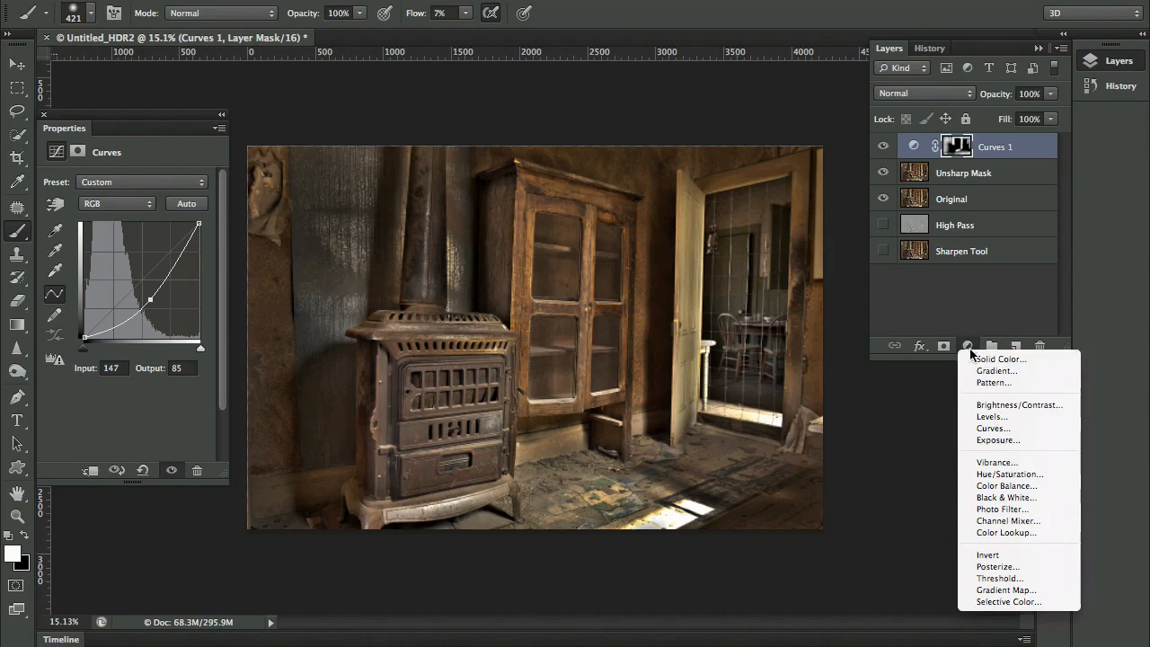
pyautogui.click(1006, 475)
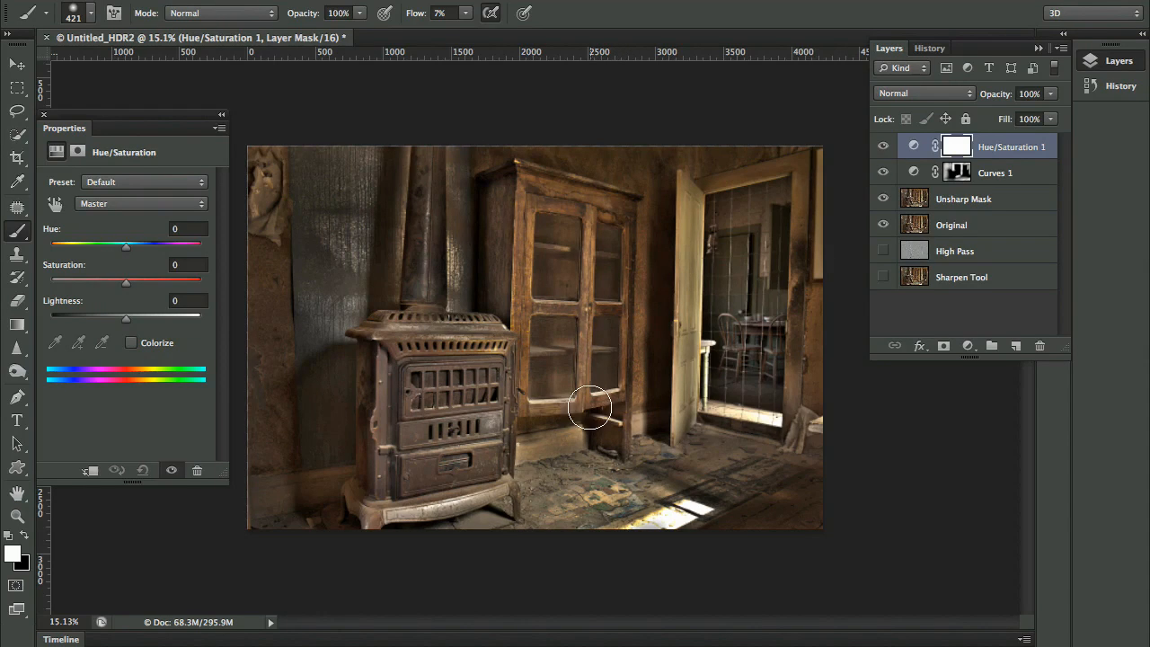
pyautogui.moveTo(125, 251)
pyautogui.mouseDown()
pyautogui.moveTo(115, 251)
pyautogui.moveTo(146, 251)
pyautogui.moveTo(115, 253)
pyautogui.moveTo(139, 253)
pyautogui.moveTo(126, 253)
pyautogui.mouseUp()
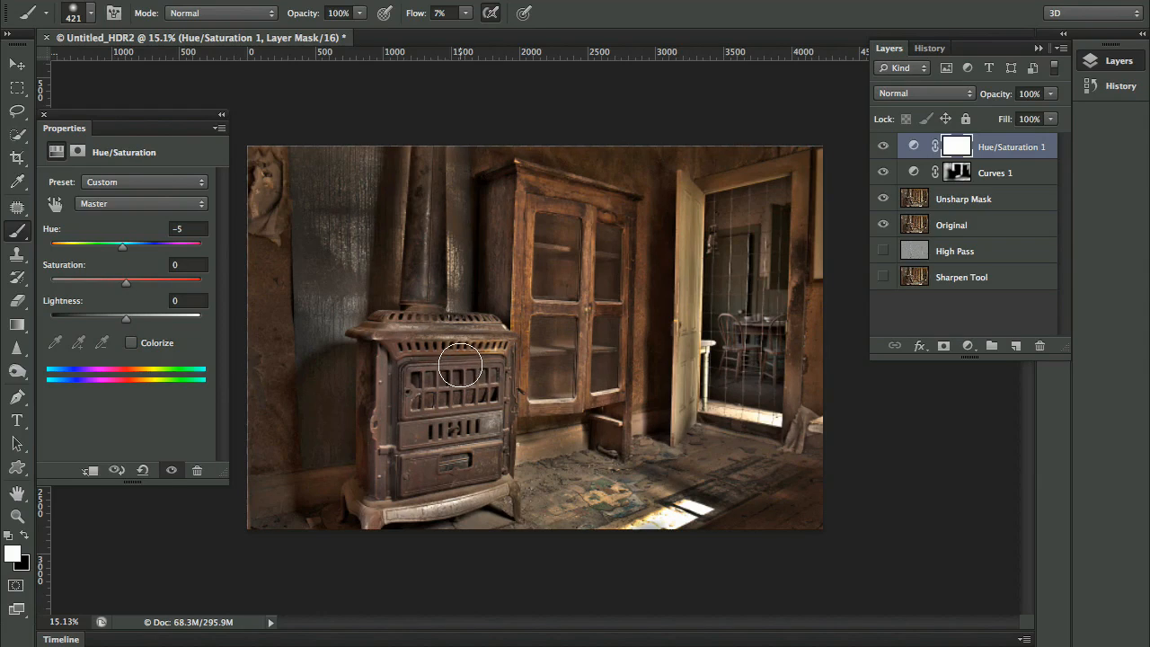
pyautogui.click(55, 205)
pyautogui.click(56, 209)
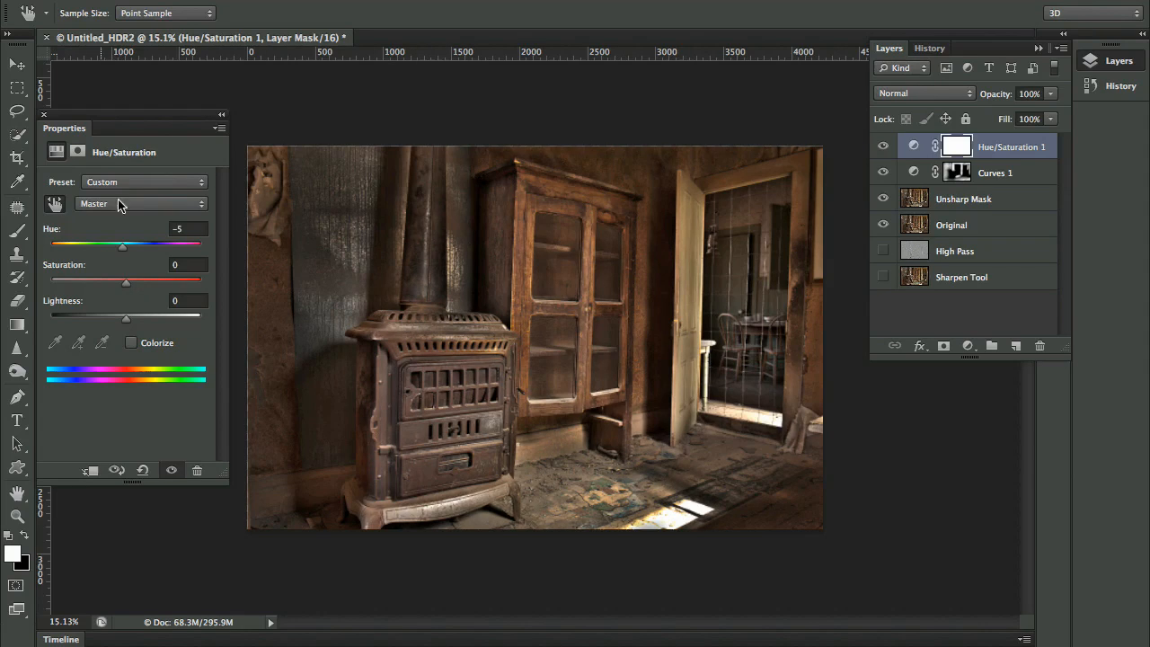
# Try desaturating the reds sampled from the cabinet with the on-image adjustment tool, undoing each attempt.
pyautogui.click(530, 201)
pyautogui.moveTo(529, 201); pyautogui.dragTo(450, 205)
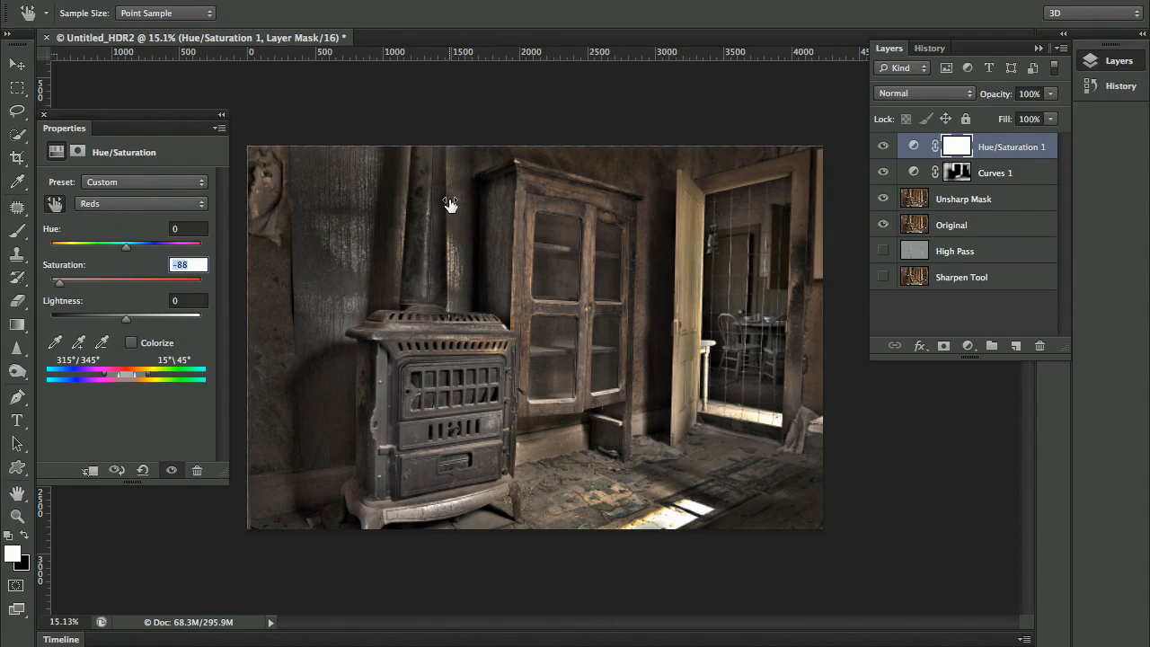
pyautogui.hotkey('ctrl', 'z')
pyautogui.moveTo(540, 183); pyautogui.dragTo(470, 177)
pyautogui.hotkey('ctrl', 'z')
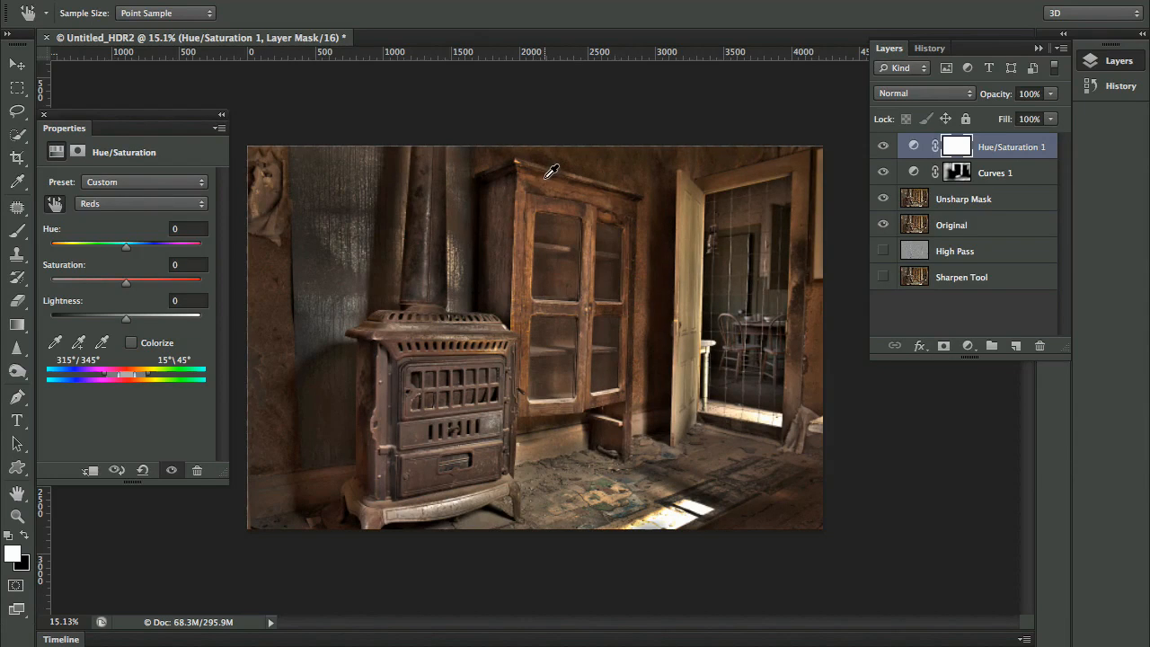
pyautogui.moveTo(551, 171); pyautogui.dragTo(516, 180)
pyautogui.hotkey('ctrl', 'z')
pyautogui.moveTo(554, 170); pyautogui.dragTo(540, 192)
pyautogui.hotkey('ctrl', 'z')
# Set the Yellows hue to -5, and set the Reds to hue +1 and lightness -14.
pyautogui.moveTo(691, 216)
pyautogui.mouseDown()
pyautogui.moveTo(674, 223)
pyautogui.moveTo(685, 224)
pyautogui.mouseUp()
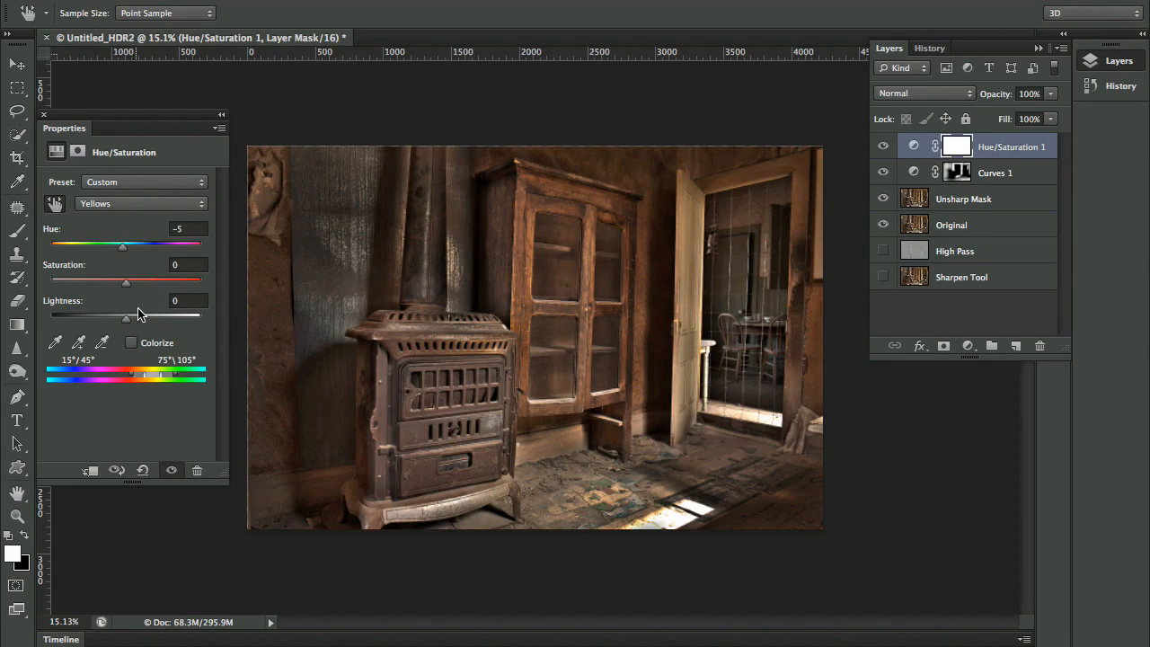
pyautogui.click(191, 305)
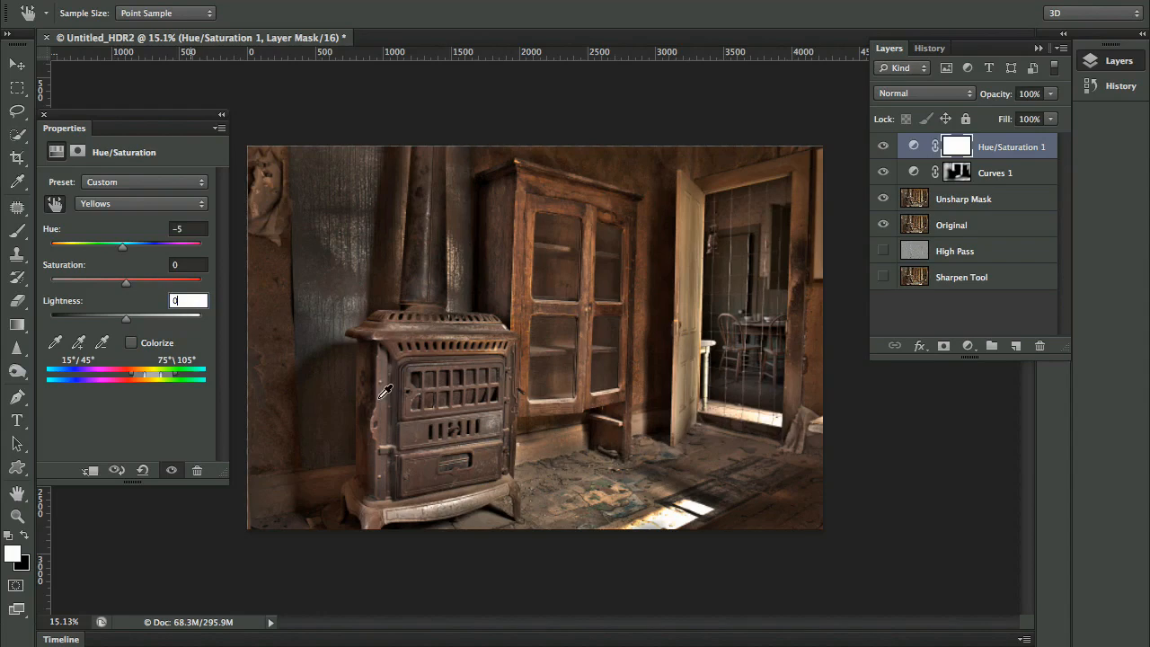
pyautogui.moveTo(391, 380)
pyautogui.mouseDown()
pyautogui.moveTo(370, 381)
pyautogui.moveTo(396, 384)
pyautogui.mouseUp()
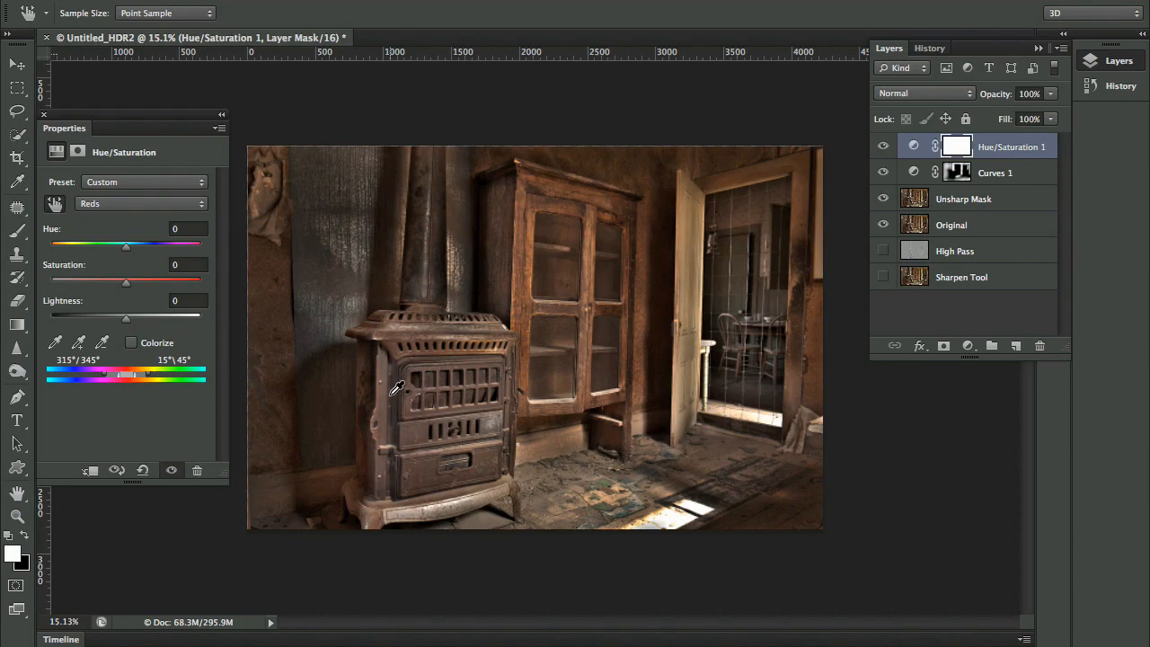
pyautogui.moveTo(400, 382); pyautogui.dragTo(379, 398)
pyautogui.moveTo(510, 267); pyautogui.dragTo(542, 264)
pyautogui.moveTo(529, 266); pyautogui.dragTo(441, 284)
pyautogui.hotkey('ctrl', 'z')
pyautogui.moveTo(126, 317); pyautogui.dragTo(117, 320)
# Compare the image with and without the Hue/Saturation layer.
pyautogui.click(883, 147)
pyautogui.click(884, 146)
pyautogui.moveTo(885, 146)
pyautogui.mouseDown()
pyautogui.moveTo(885, 172)
pyautogui.moveTo(884, 141)
pyautogui.mouseUp()
# Darken the stove with a new Curves layer at Input 86, Output 44, its mask inverted and painted white over the stove.
pyautogui.click(969, 346)
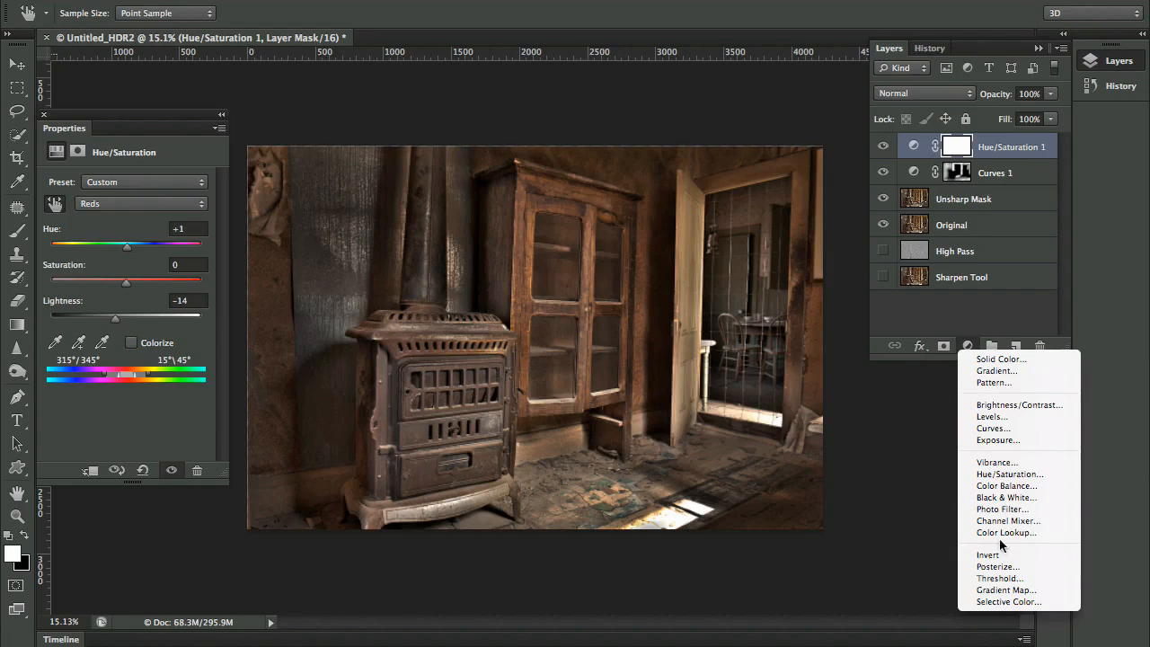
pyautogui.click(1038, 429)
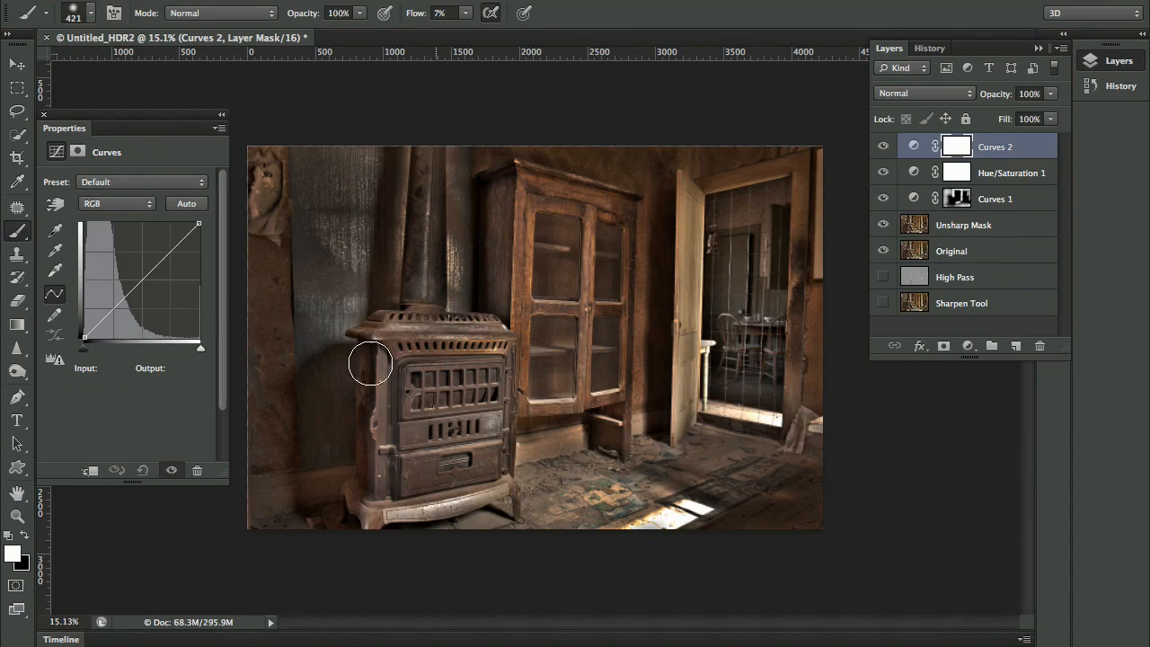
pyautogui.click(123, 310)
pyautogui.moveTo(123, 311); pyautogui.dragTo(123, 318)
pyautogui.hotkey('ctrl', 'i')
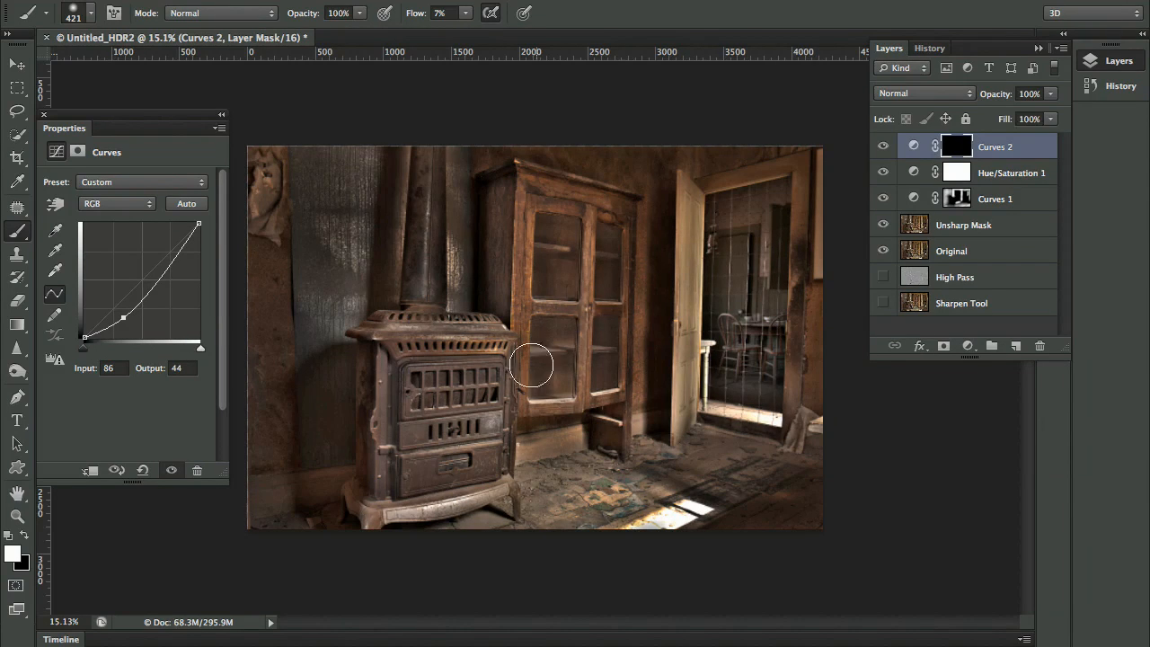
pyautogui.moveTo(438, 408)
pyautogui.mouseDown()
pyautogui.moveTo(382, 415)
pyautogui.moveTo(380, 373)
pyautogui.moveTo(379, 417)
pyautogui.moveTo(374, 352)
pyautogui.moveTo(379, 486)
pyautogui.moveTo(406, 499)
pyautogui.moveTo(388, 505)
pyautogui.moveTo(469, 493)
pyautogui.moveTo(431, 504)
pyautogui.moveTo(500, 419)
pyautogui.moveTo(485, 433)
pyautogui.moveTo(399, 398)
pyautogui.moveTo(386, 353)
pyautogui.moveTo(394, 386)
pyautogui.moveTo(536, 392)
pyautogui.moveTo(510, 350)
pyautogui.moveTo(459, 464)
pyautogui.moveTo(396, 461)
pyautogui.moveTo(373, 381)
pyautogui.mouseUp()
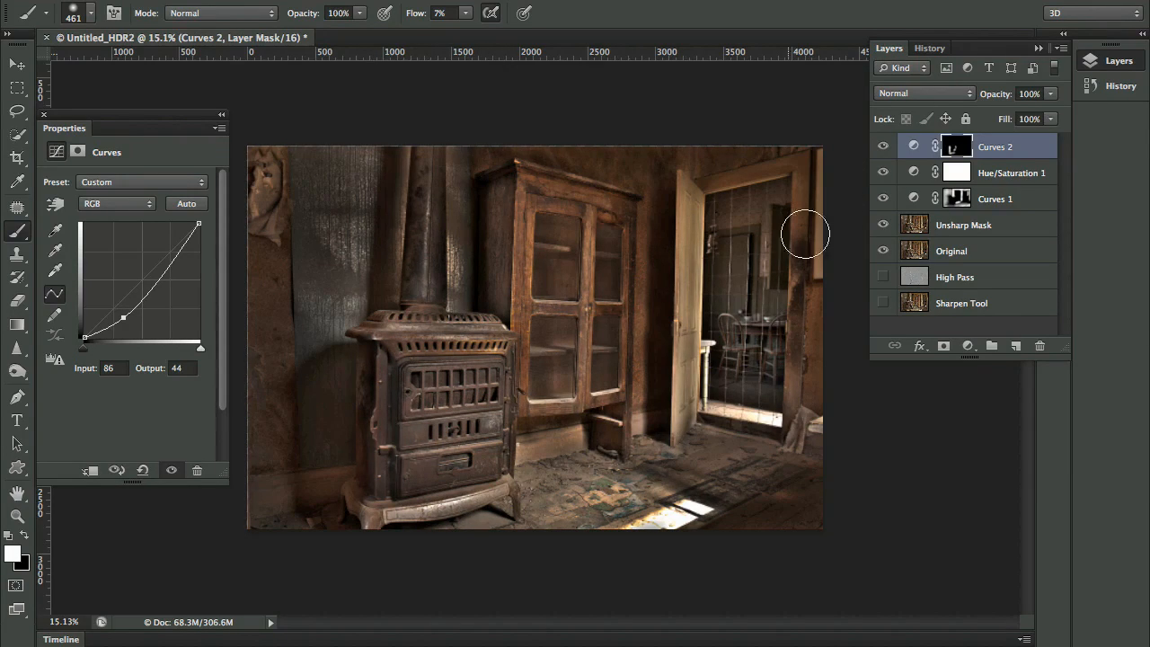
# Compare the image with and without the Curves 2 layer and with all three adjustment layers switched off and on.
pyautogui.click(883, 147)
pyautogui.click(883, 147)
pyautogui.click(884, 148)
pyautogui.click(884, 148)
pyautogui.moveTo(882, 150); pyautogui.dragTo(883, 196)
pyautogui.moveTo(883, 149); pyautogui.dragTo(882, 196)
pyautogui.moveTo(883, 148); pyautogui.dragTo(880, 198)
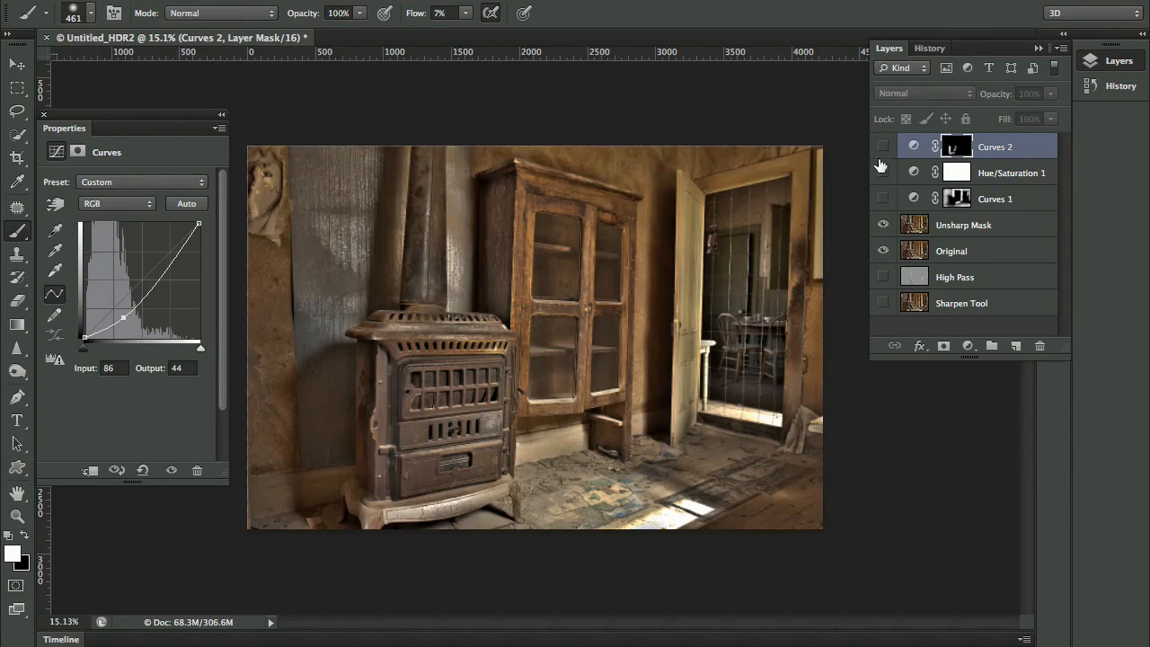
pyautogui.moveTo(881, 155); pyautogui.dragTo(882, 198)
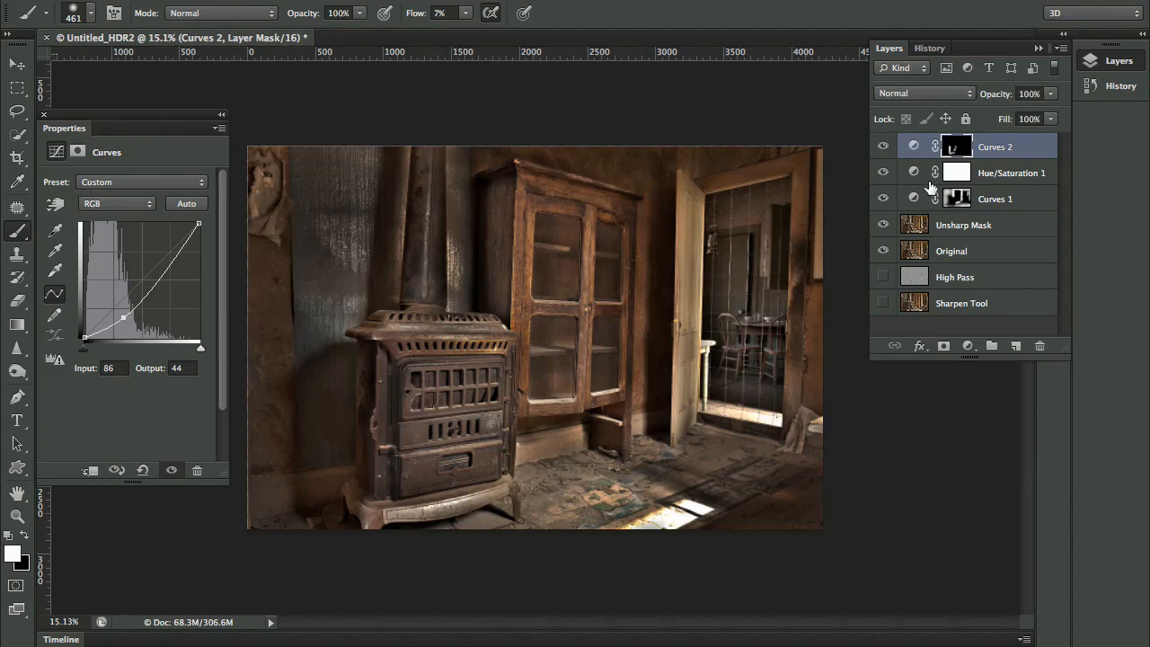